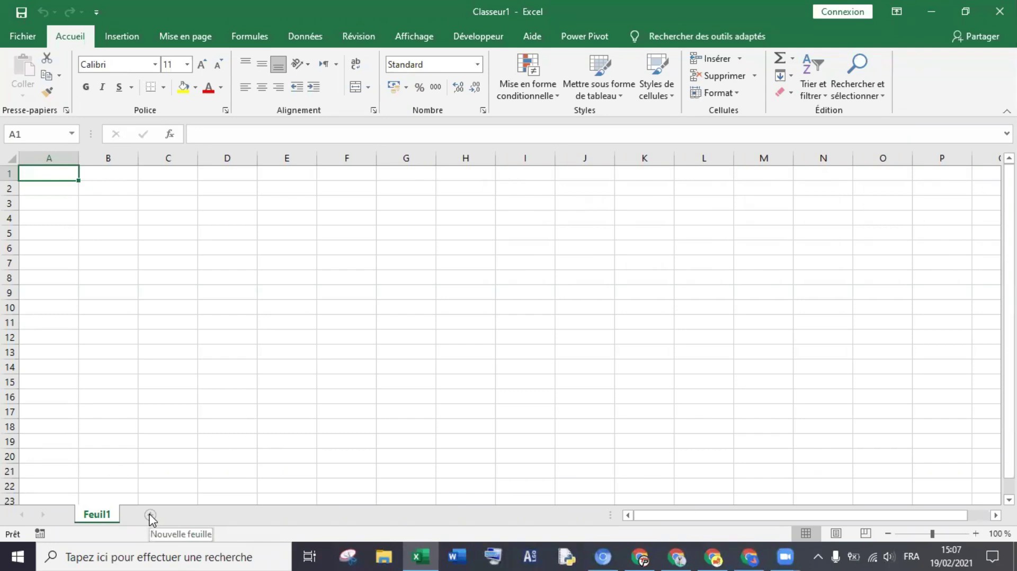
- Add five new sheets, Feuil2 through Feuil6, then go back to Feuil1
{"action": "left_click", "coordinate": [151, 515]}
{"action": "left_click", "coordinate": [196, 515]}
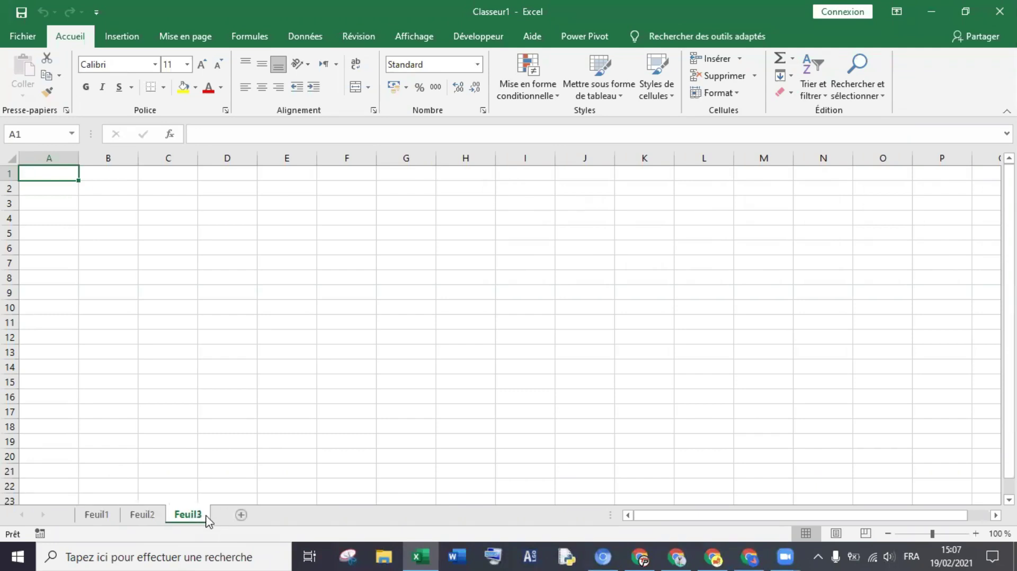
{"action": "left_click", "coordinate": [242, 516]}
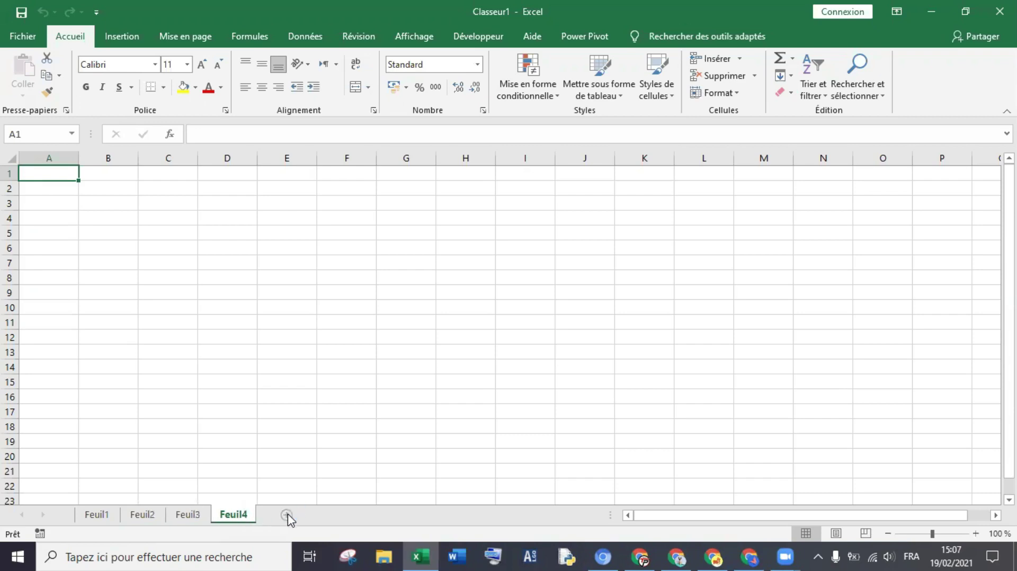
{"action": "left_click", "coordinate": [286, 515]}
{"action": "left_click", "coordinate": [324, 515]}
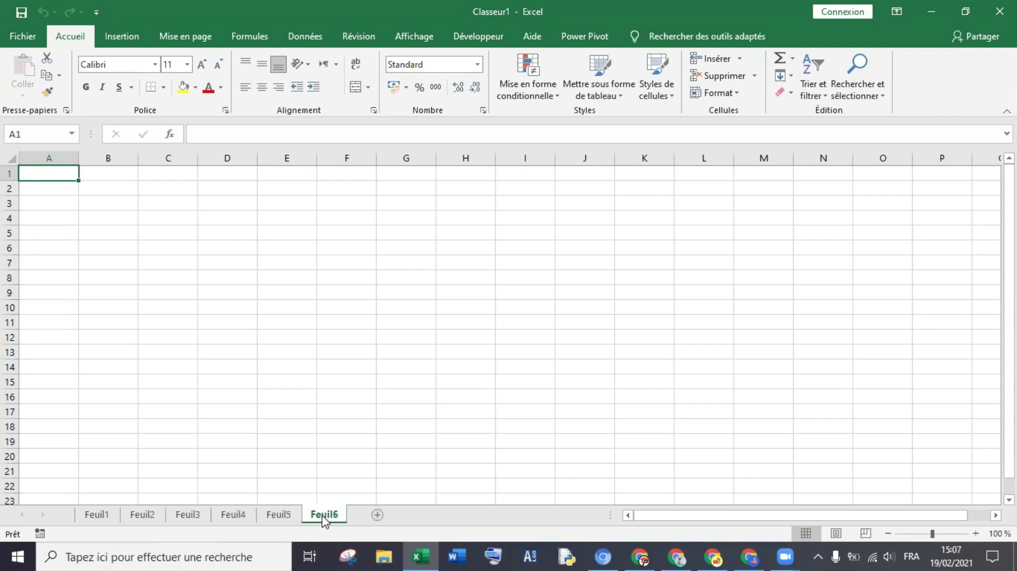
{"action": "left_click", "coordinate": [98, 516]}
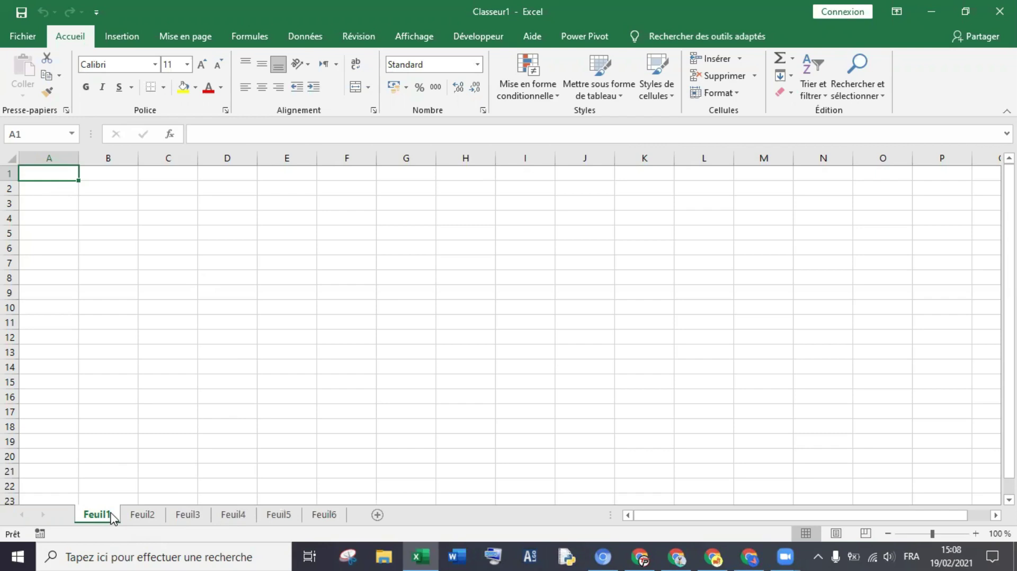
- Group all six sheets using Sélectionner toutes les feuilles from the Feuil1 tab menu
{"action": "right_click", "coordinate": [112, 518]}
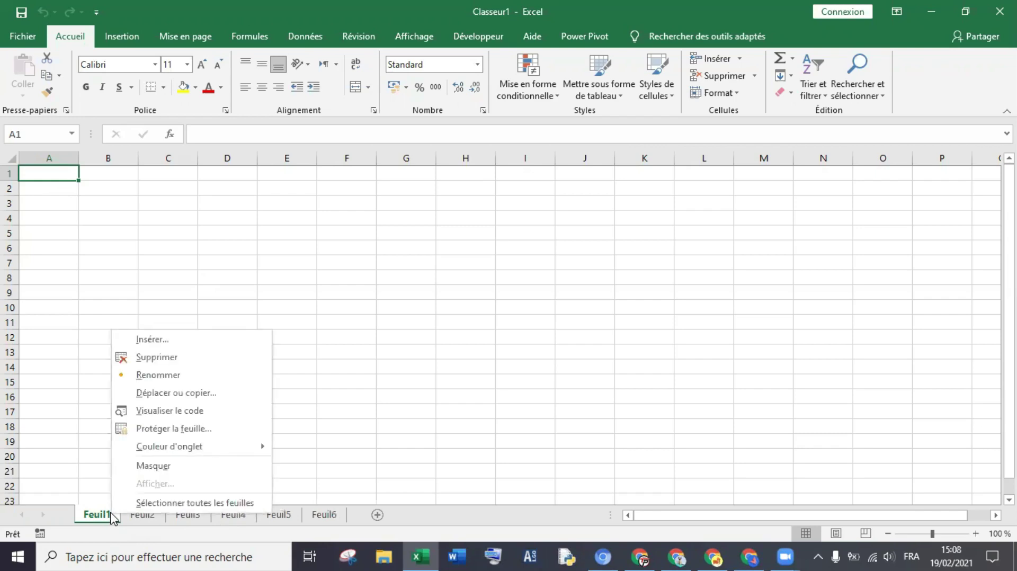
{"action": "mouse_move", "coordinate": [224, 445]}
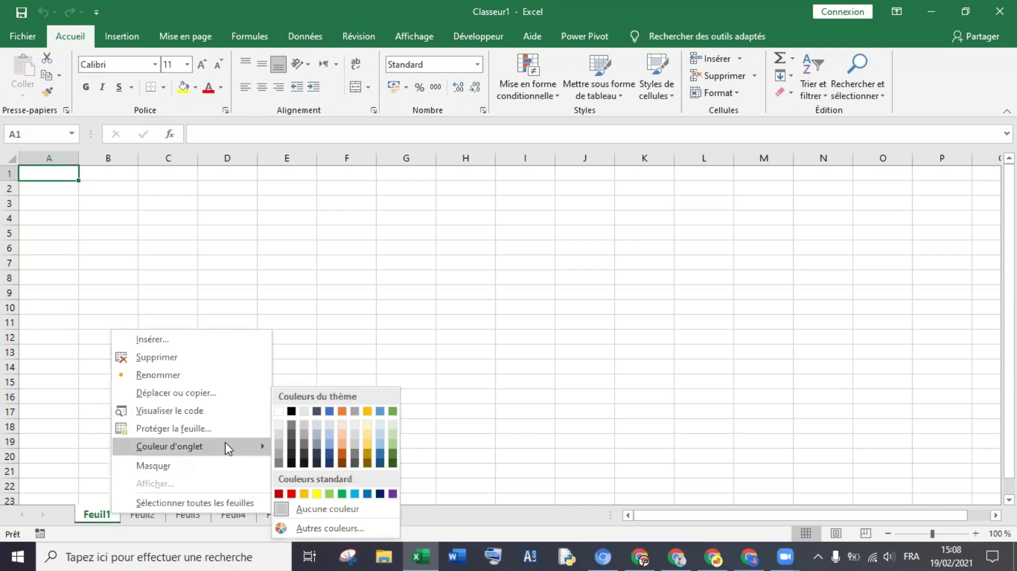
{"action": "left_click", "coordinate": [209, 503]}
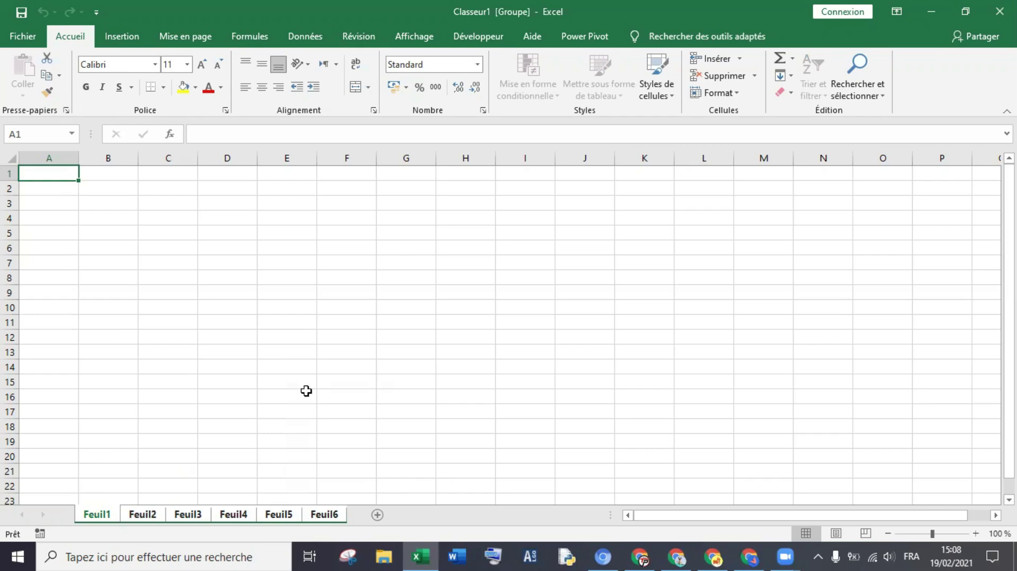
- Enter Matières, Informatique, Comptabilité and Réseaux in A1:A4 and widen column A
{"action": "type", "text": "N"}
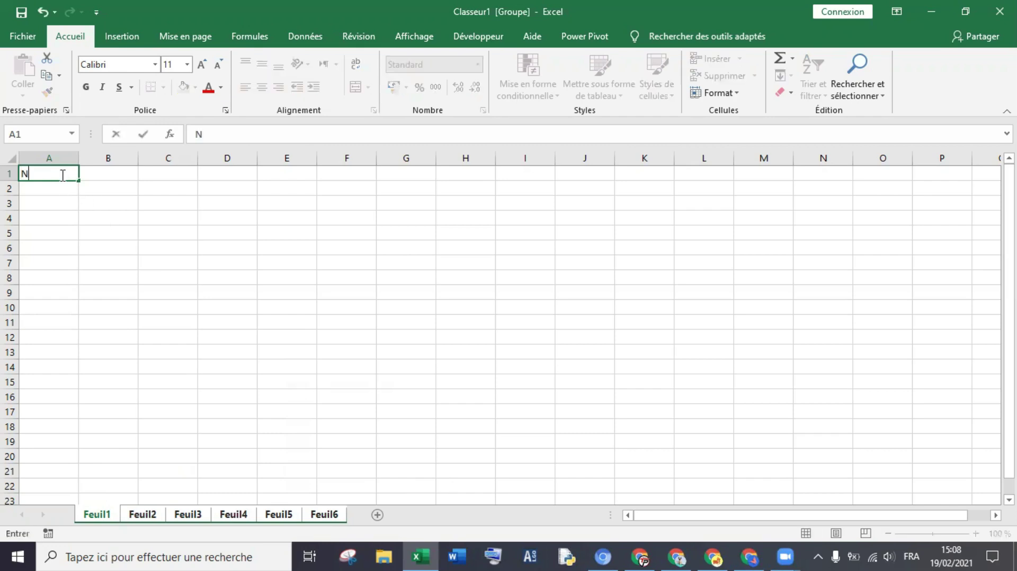
{"action": "key", "text": "BackSpace"}
{"action": "type", "text": "M"}
{"action": "type", "text": "atières"}
{"action": "key", "text": "Return"}
{"action": "type", "text": "Informatique"}
{"action": "key", "text": "Return"}
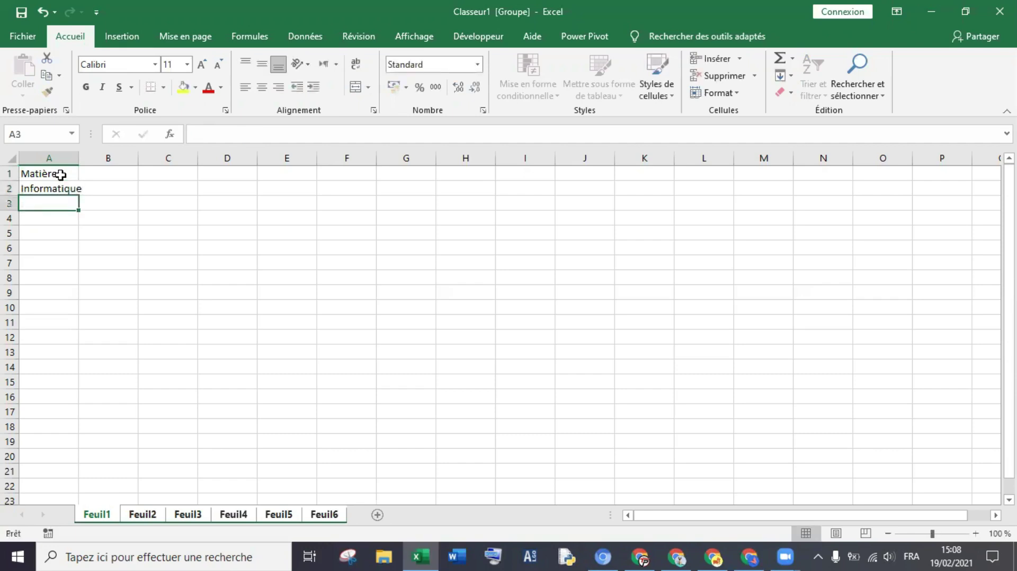
{"action": "type", "text": "Comptabilité"}
{"action": "key", "text": "Return"}
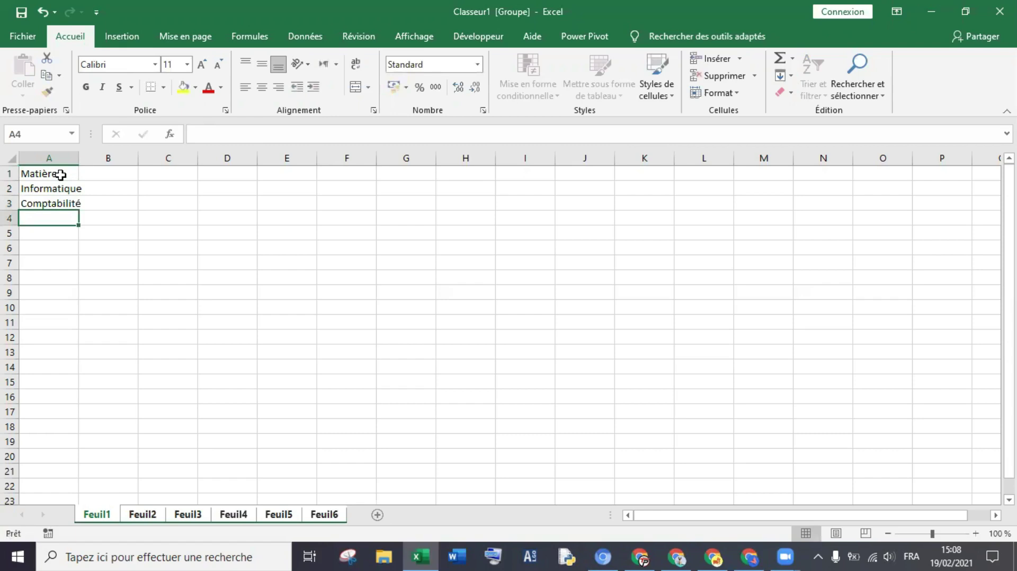
{"action": "type", "text": "Réseaux"}
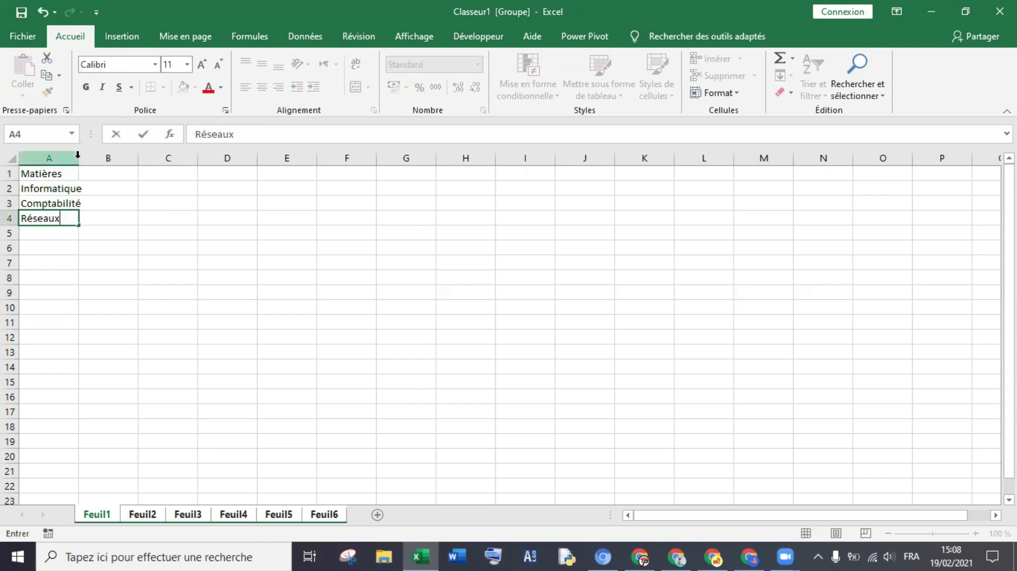
{"action": "left_click_drag", "start_coordinate": [69, 158], "coordinate": [80, 157]}
- Add headers Note1–Note3 in B1:D1 and Moyenne in E1, then select A1:E4
{"action": "left_click", "coordinate": [113, 174]}
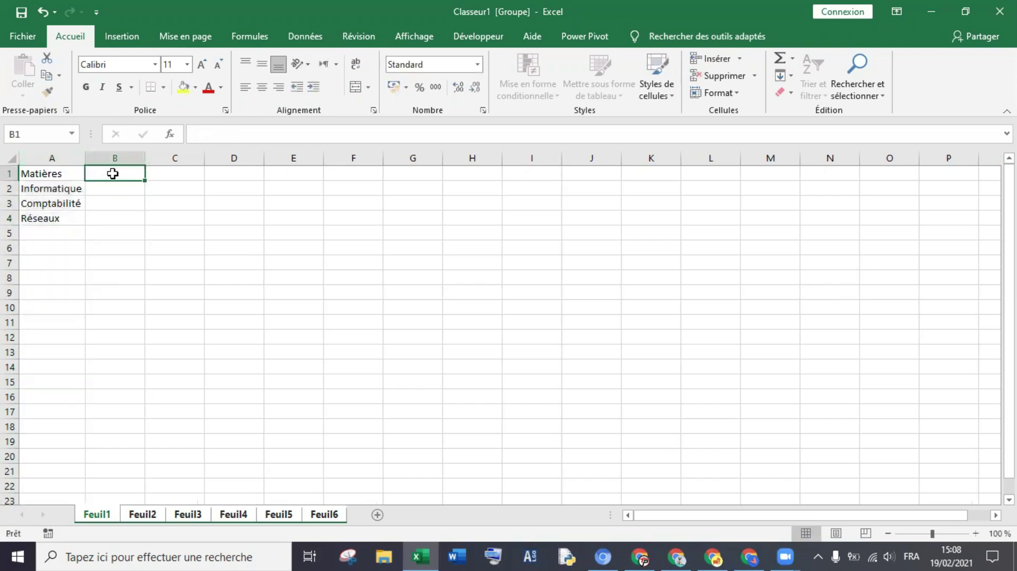
{"action": "type", "text": "Note1"}
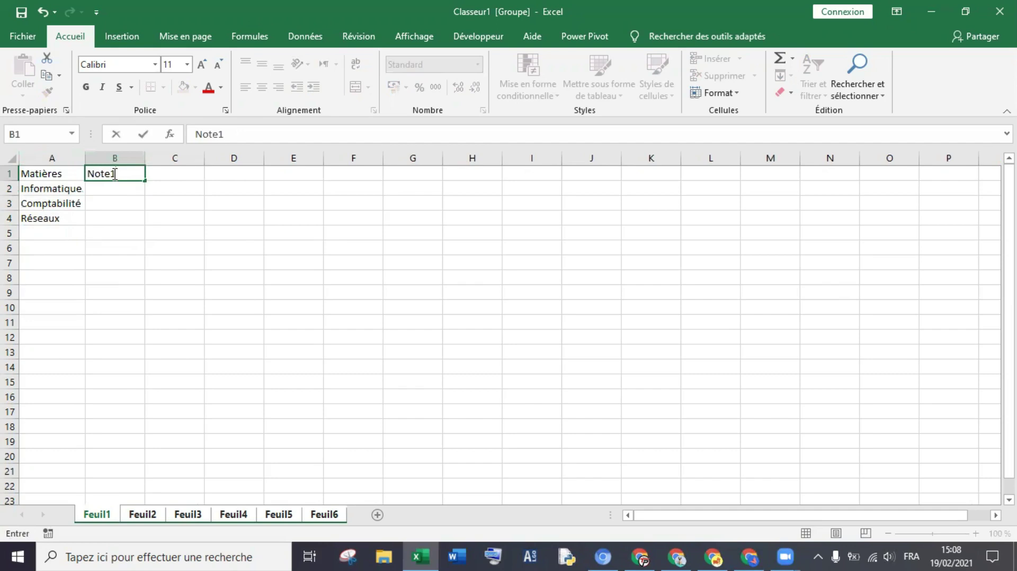
{"action": "left_click_drag", "start_coordinate": [144, 181], "coordinate": [249, 180]}
{"action": "left_click", "coordinate": [299, 174]}
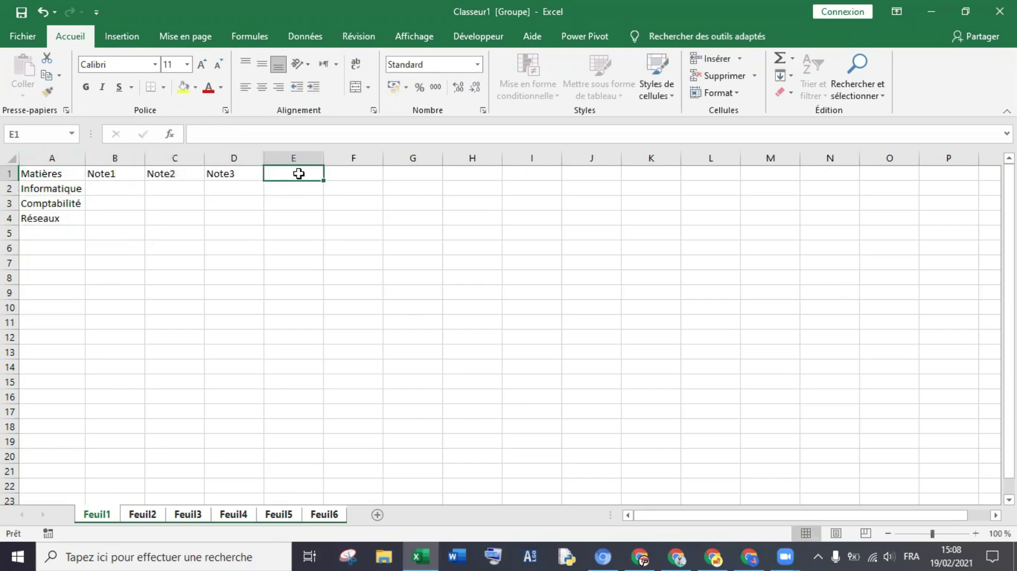
{"action": "type", "text": "Moyenne"}
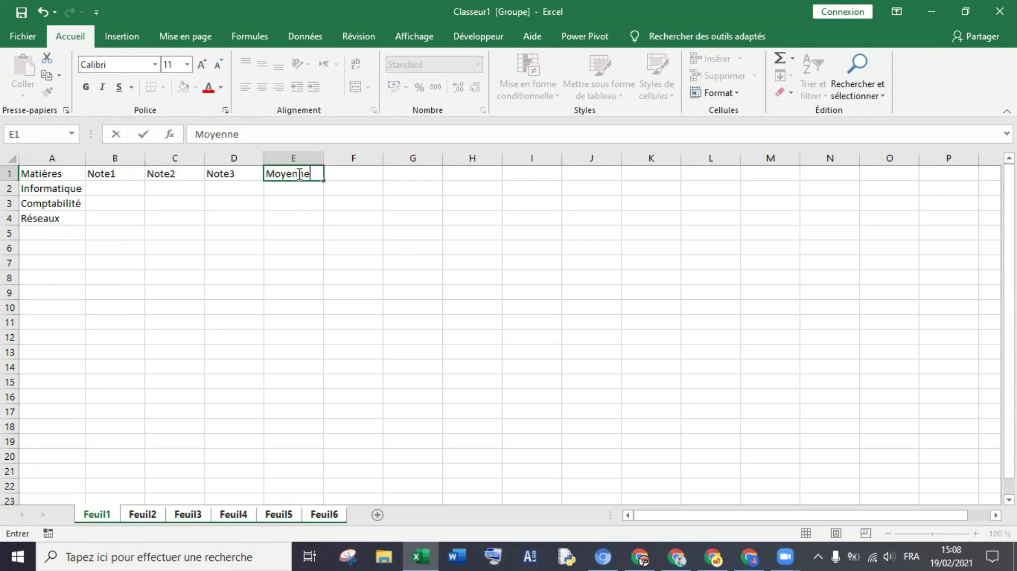
{"action": "left_click_drag", "start_coordinate": [67, 173], "coordinate": [196, 201]}
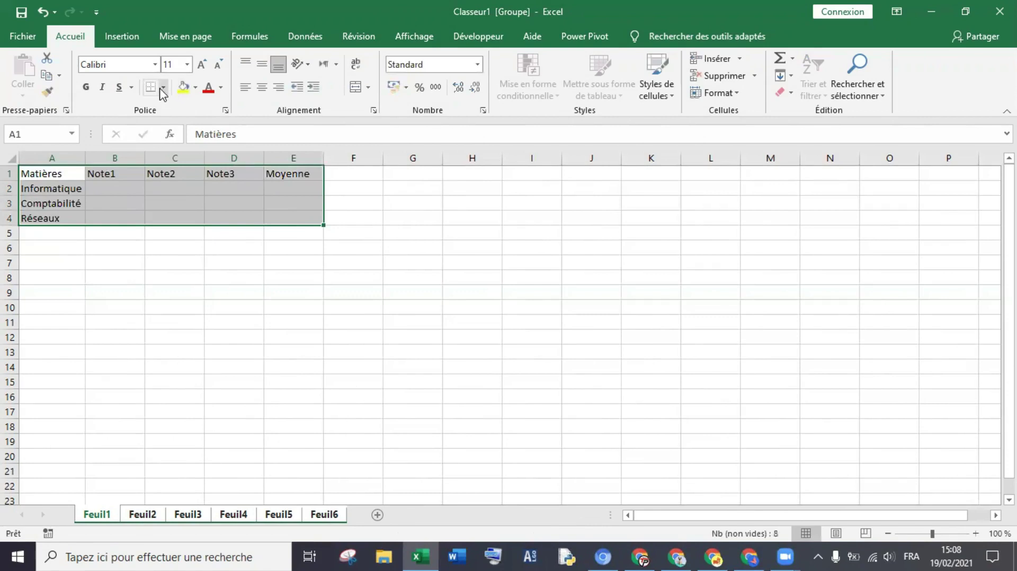
- Give A1:E4 all borders and make the header row centred, bold, size 12, green-filled
{"action": "left_click", "coordinate": [164, 91]}
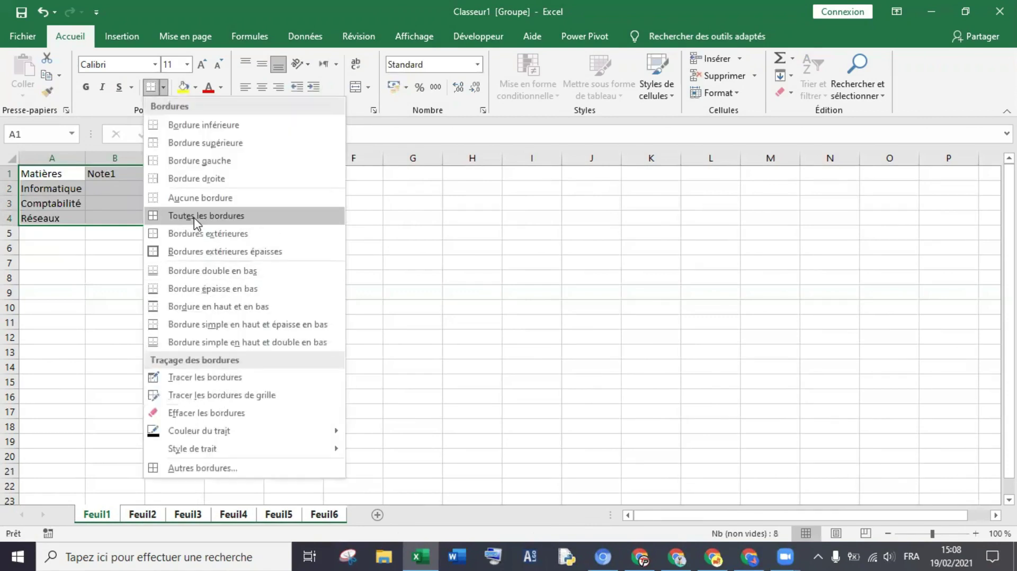
{"action": "left_click", "coordinate": [201, 216]}
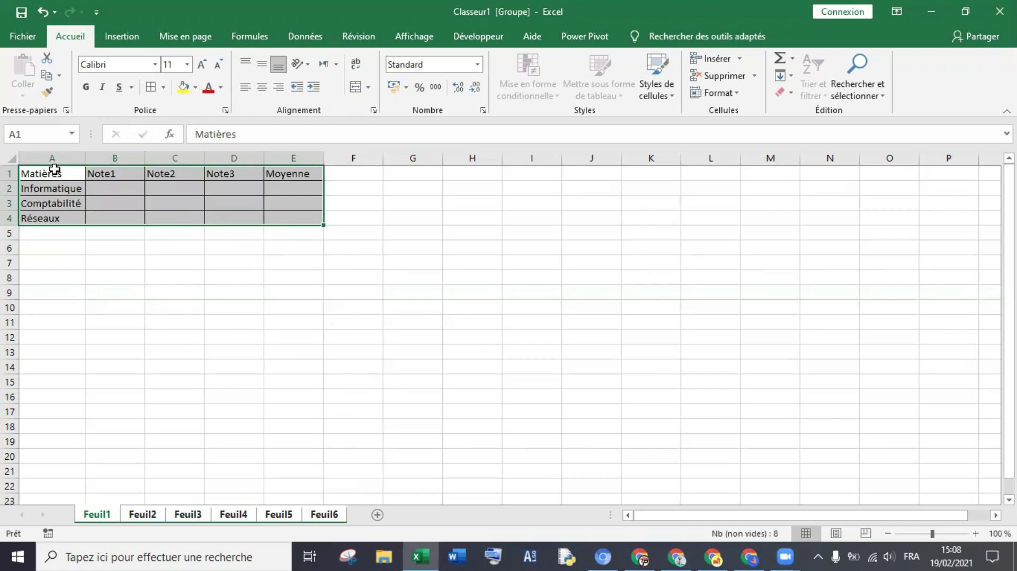
{"action": "left_click_drag", "start_coordinate": [49, 170], "coordinate": [284, 168]}
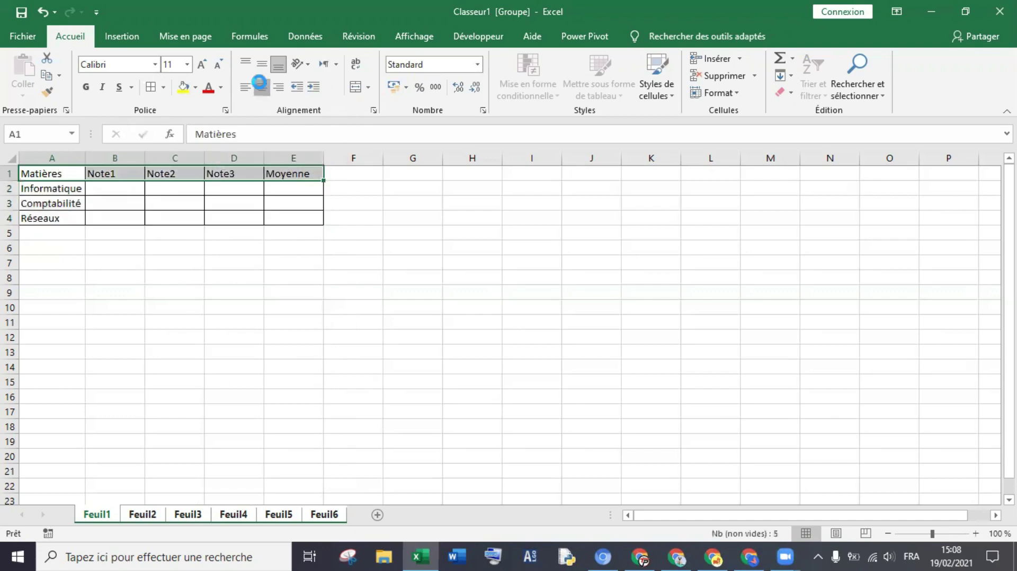
{"action": "left_click", "coordinate": [261, 87]}
{"action": "left_click", "coordinate": [88, 88]}
{"action": "left_click", "coordinate": [201, 64]}
{"action": "left_click", "coordinate": [195, 87]}
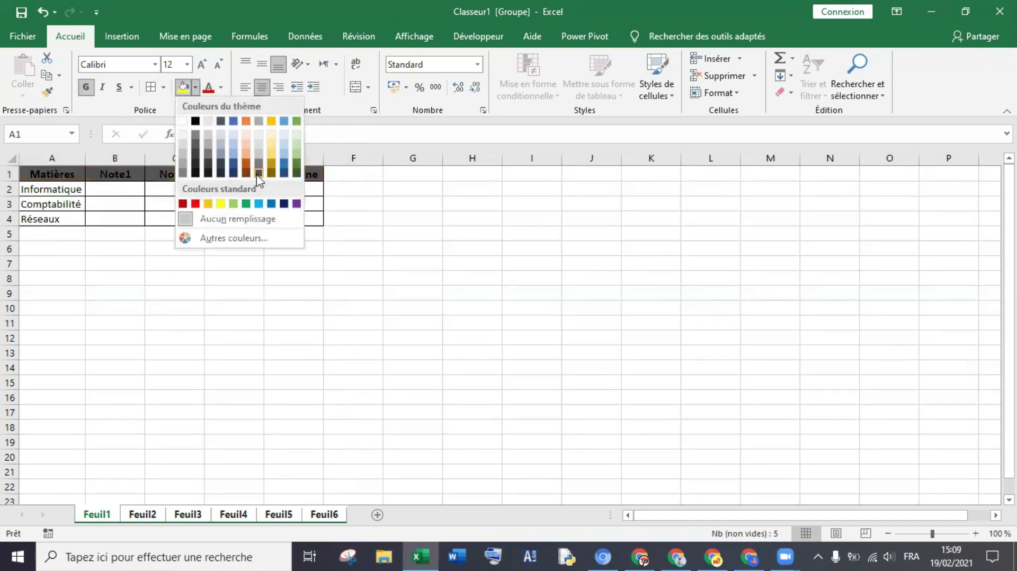
{"action": "left_click", "coordinate": [295, 159]}
- Make subject names A2:A4 bold, green-filled and size 12, and widen column A
{"action": "left_click_drag", "start_coordinate": [73, 190], "coordinate": [70, 219]}
{"action": "left_click", "coordinate": [86, 88]}
{"action": "left_click", "coordinate": [183, 88]}
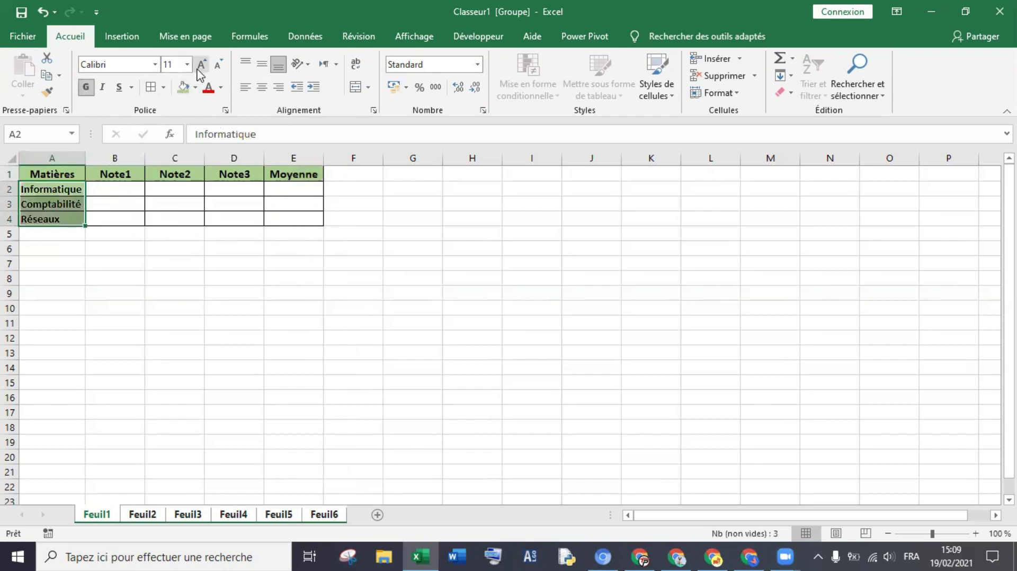
{"action": "left_click", "coordinate": [201, 65]}
{"action": "left_click_drag", "start_coordinate": [87, 161], "coordinate": [97, 161]}
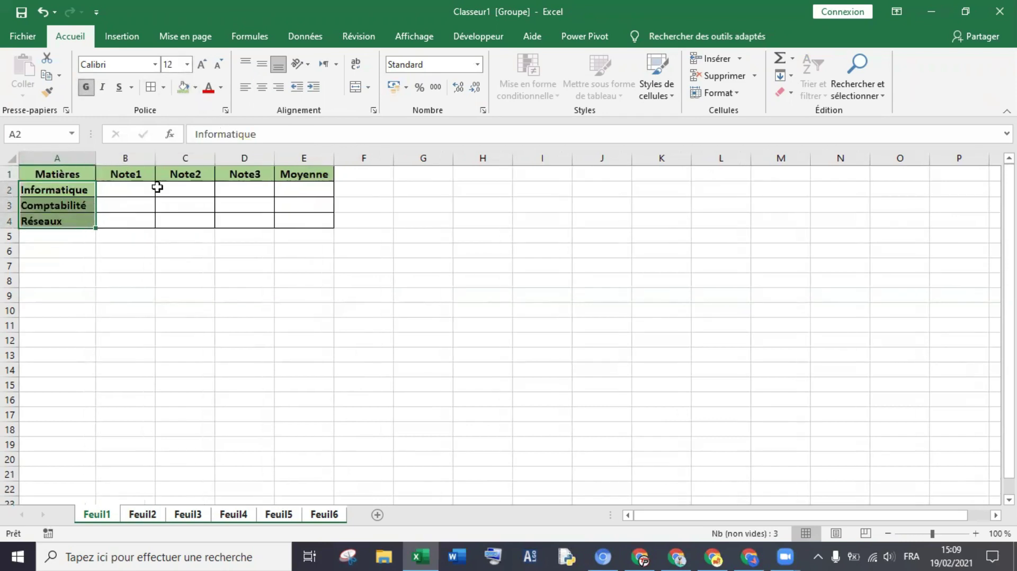
{"action": "left_click", "coordinate": [144, 190]}
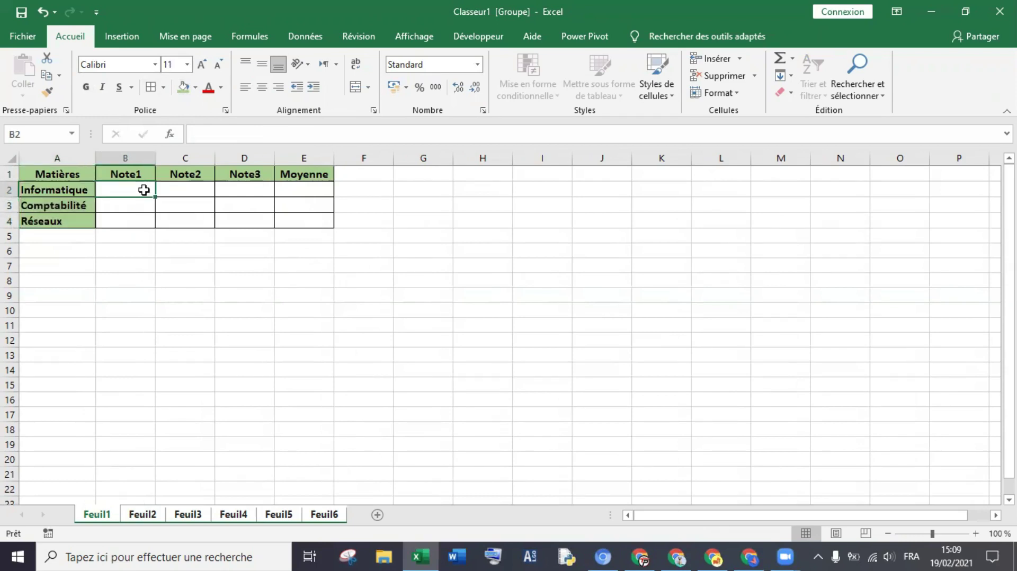
- Enter Note1 grades 11, 12 and 9 in B2:B4
{"action": "type", "text": "11"}
{"action": "key", "text": "Return"}
{"action": "type", "text": "12"}
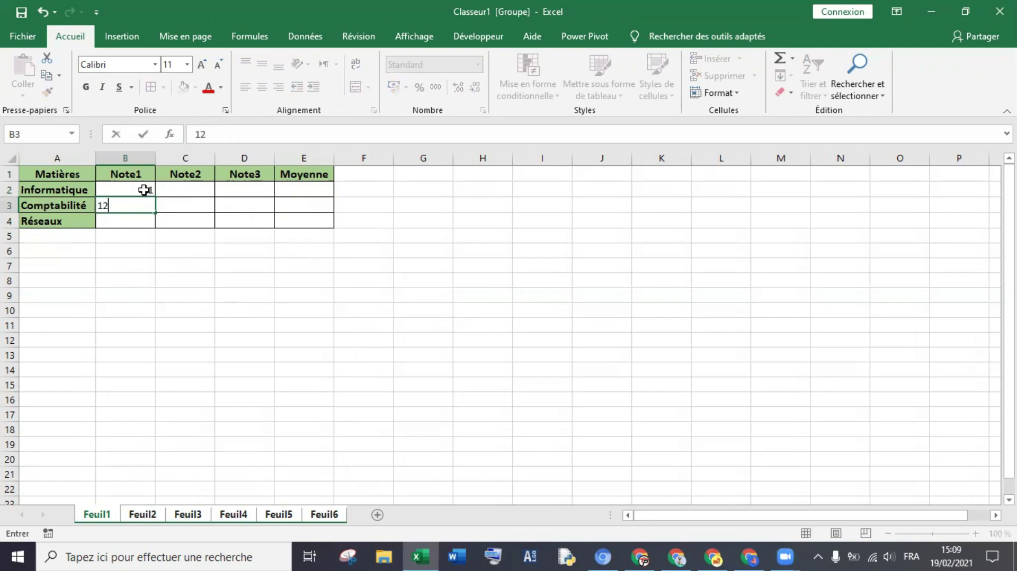
{"action": "key", "text": "Return"}
{"action": "type", "text": "9"}
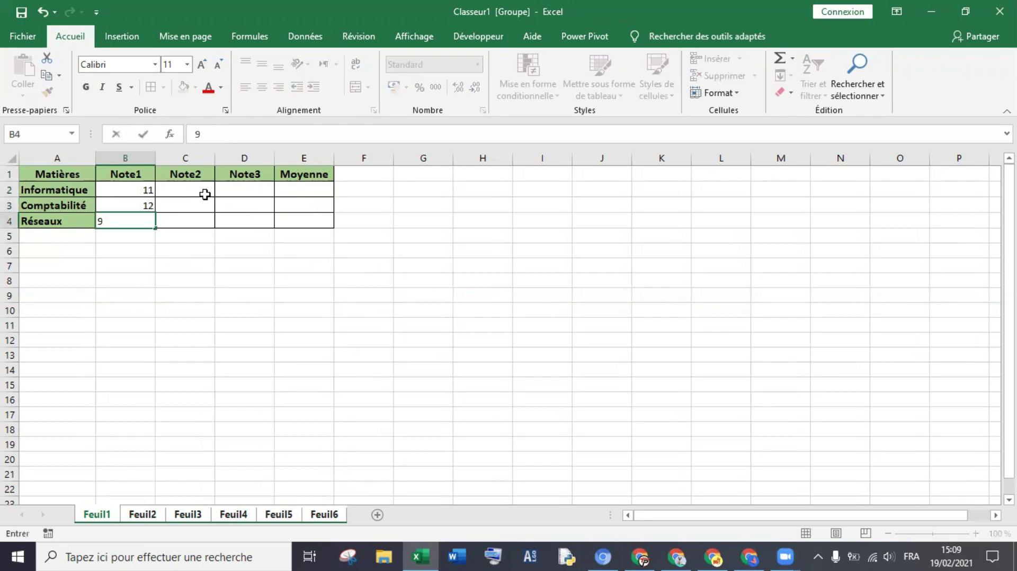
{"action": "left_click", "coordinate": [191, 190]}
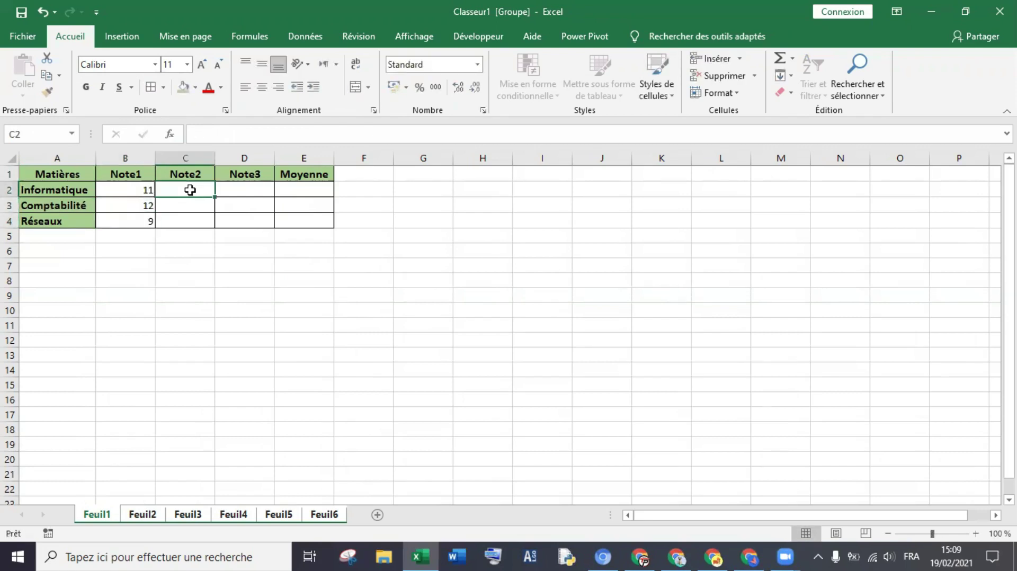
- Enter Note2 grades 12, 14 and 10 in C2:C4
{"action": "type", "text": "12"}
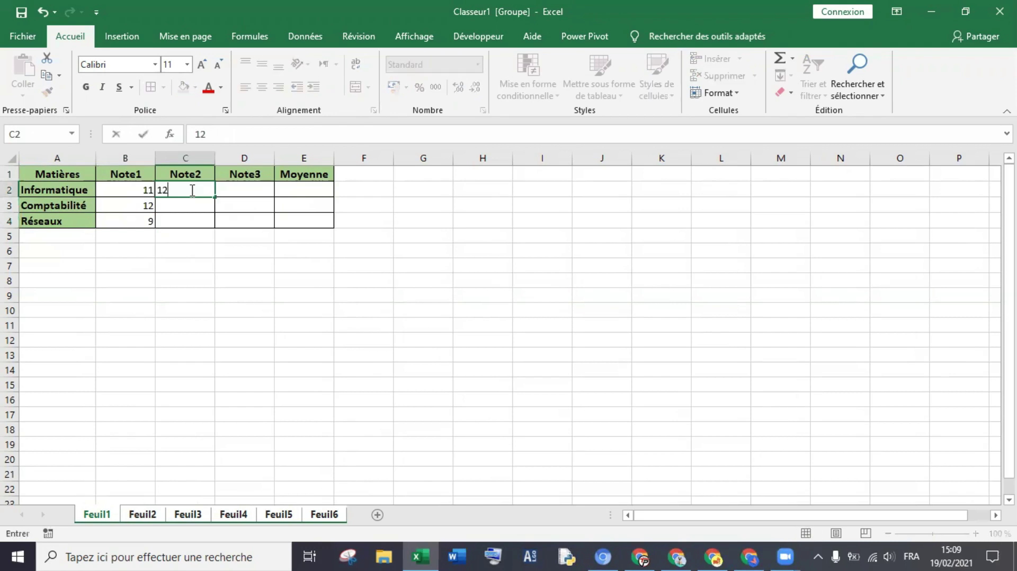
{"action": "key", "text": "Return"}
{"action": "type", "text": "14"}
{"action": "key", "text": "Return"}
{"action": "type", "text": "10"}
{"action": "left_click", "coordinate": [257, 191]}
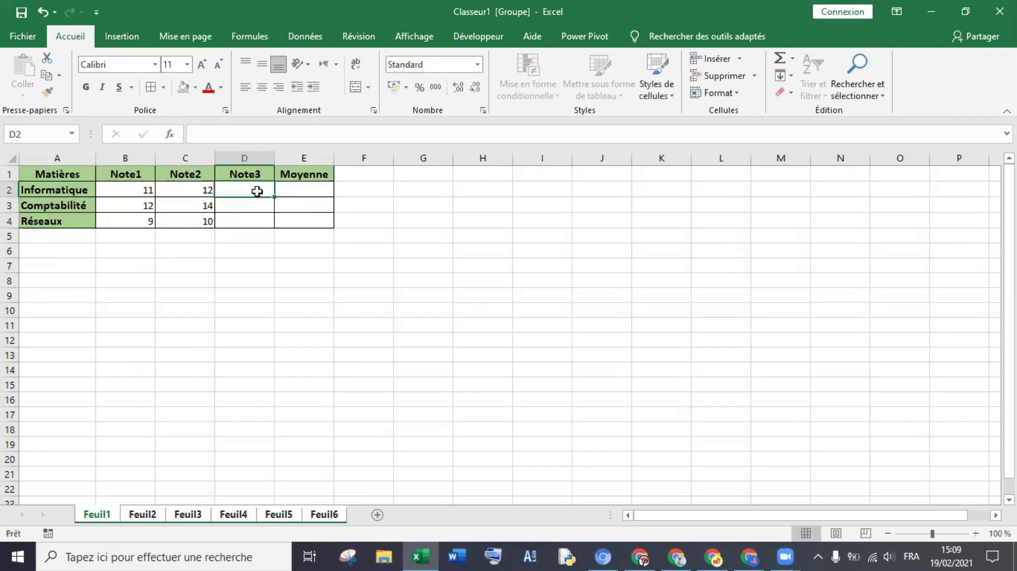
- Enter Note3 grades 14, 15 and 9 in D2:D4
{"action": "type", "text": "14"}
{"action": "key", "text": "Return"}
{"action": "type", "text": "15"}
{"action": "key", "text": "Return"}
{"action": "type", "text": "9"}
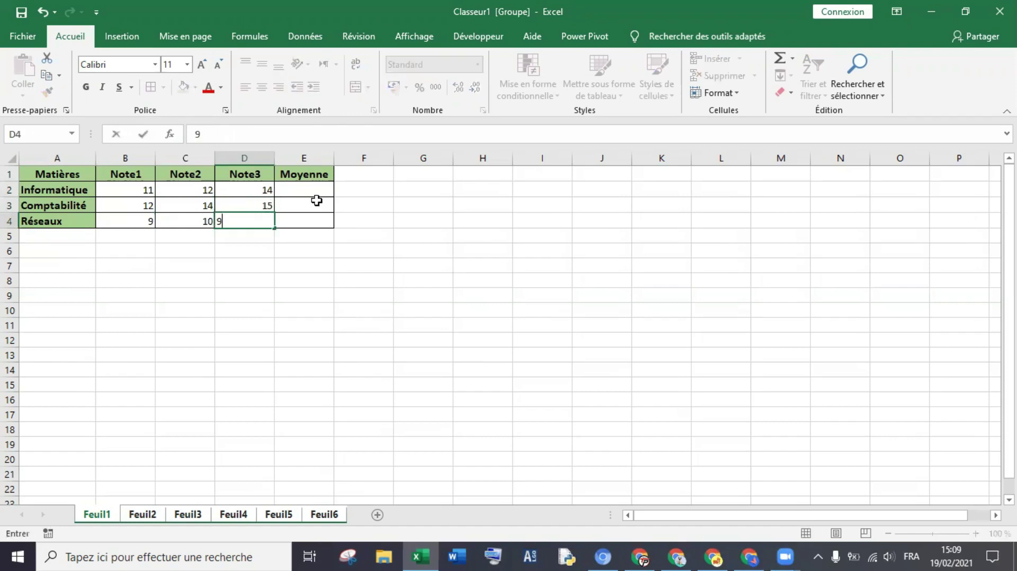
{"action": "left_click", "coordinate": [304, 188]}
- Centre the values in the grade cells B2:E4
{"action": "left_click_drag", "start_coordinate": [145, 191], "coordinate": [312, 225]}
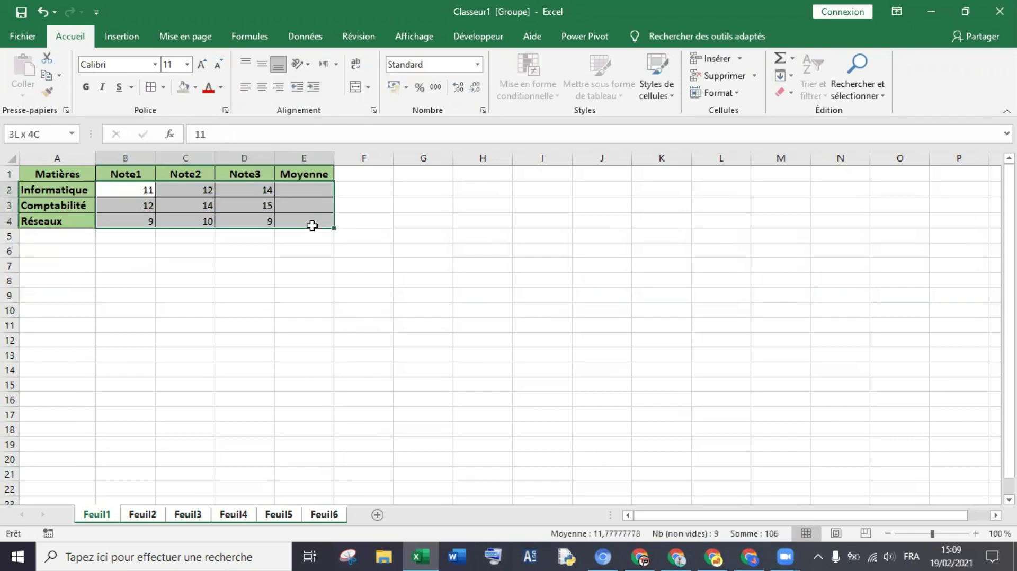
{"action": "left_click", "coordinate": [262, 87]}
{"action": "left_click", "coordinate": [182, 268]}
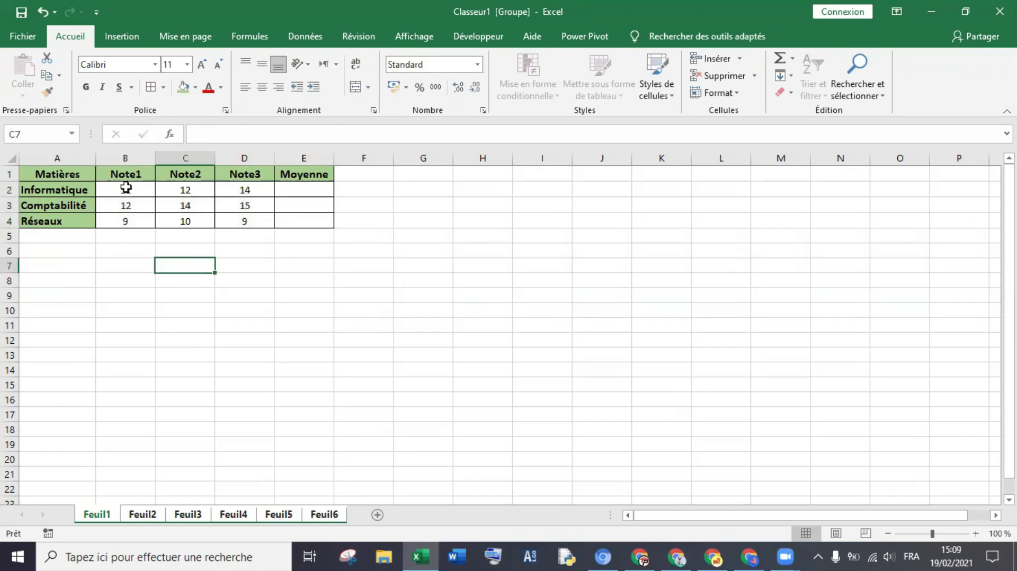
{"action": "left_click_drag", "start_coordinate": [127, 187], "coordinate": [241, 193]}
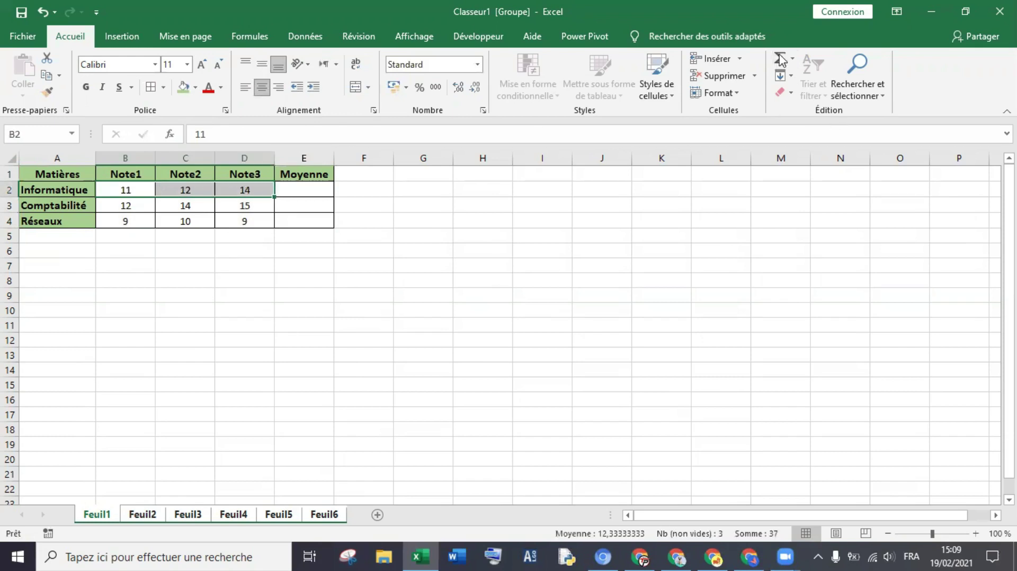
- Average B2:D2 into E2 via AutoSum Moyenne, format it as Nombre, and fill down to E4
{"action": "left_click", "coordinate": [792, 60]}
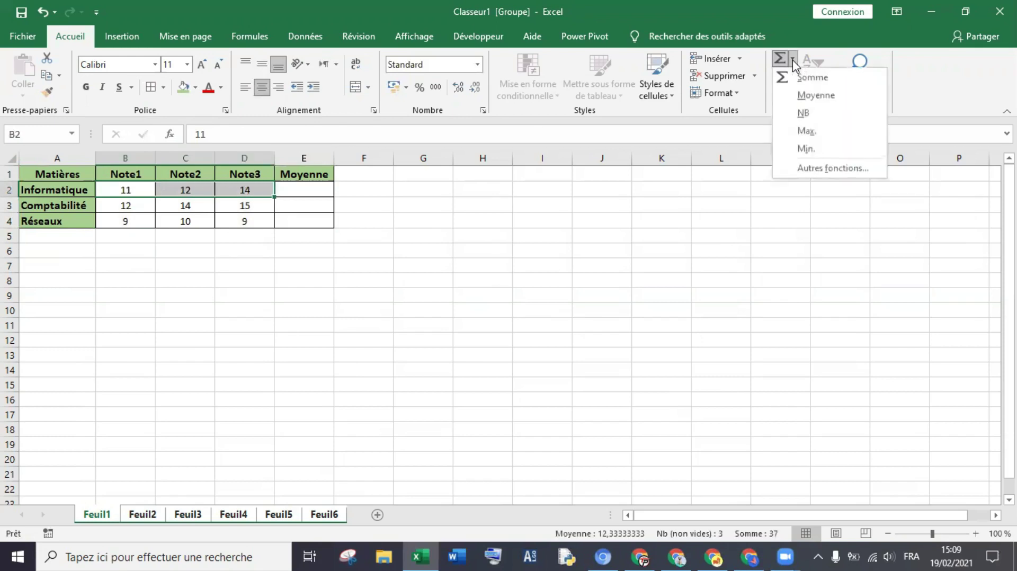
{"action": "left_click", "coordinate": [816, 96]}
{"action": "left_click", "coordinate": [318, 190]}
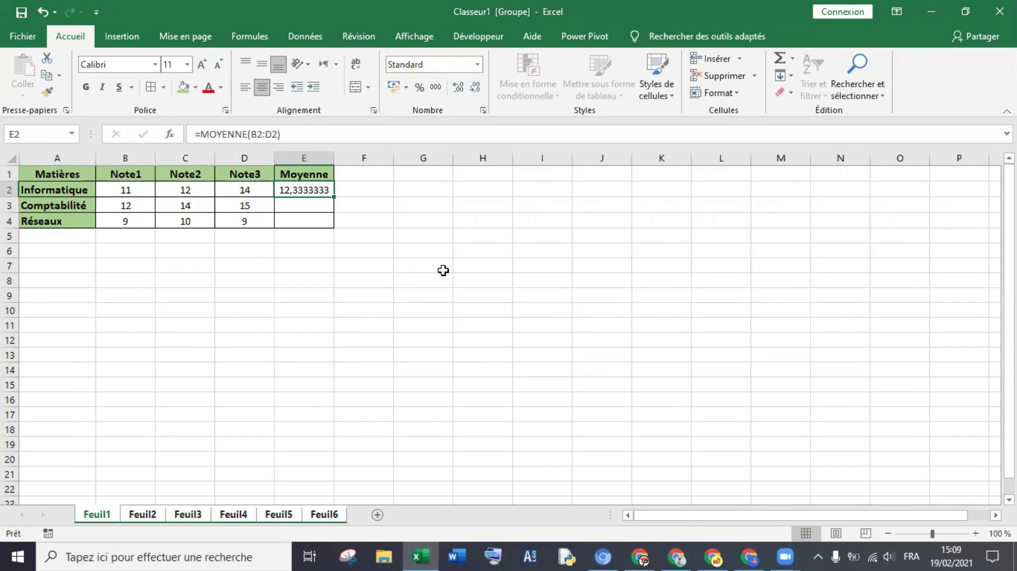
{"action": "left_click", "coordinate": [478, 65]}
{"action": "left_click", "coordinate": [456, 117]}
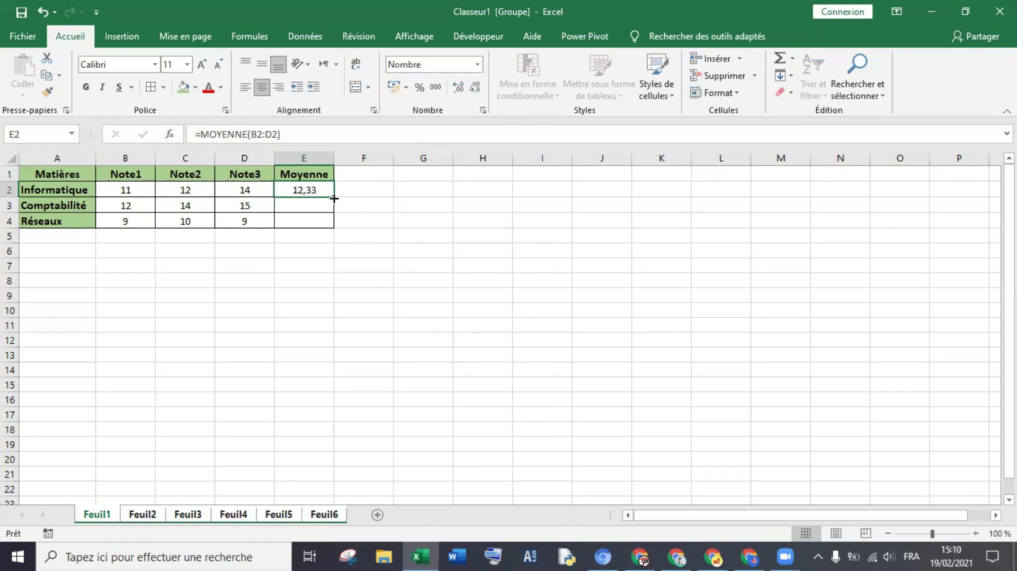
{"action": "left_click_drag", "start_coordinate": [334, 198], "coordinate": [334, 226]}
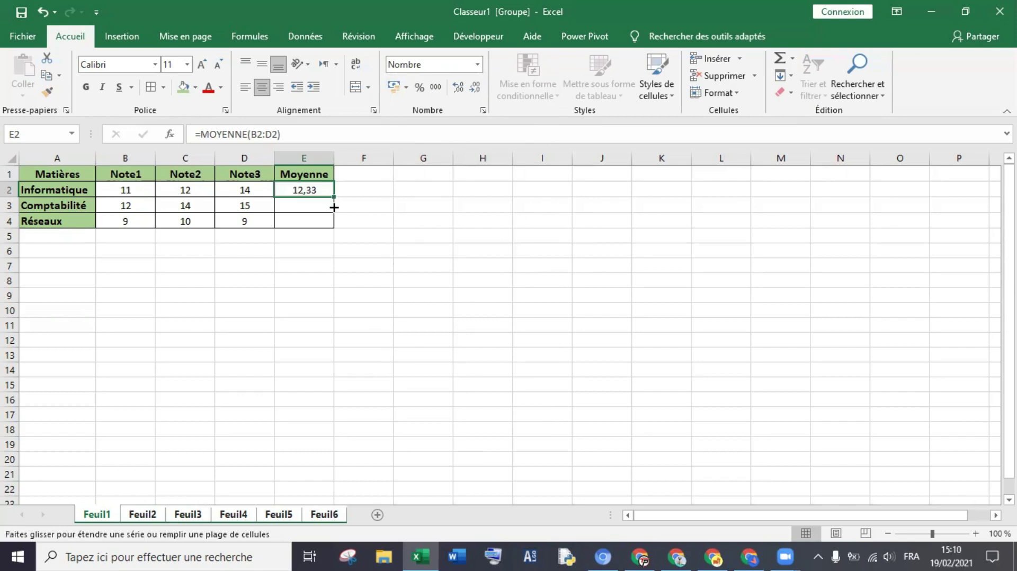
{"action": "left_click", "coordinate": [324, 256]}
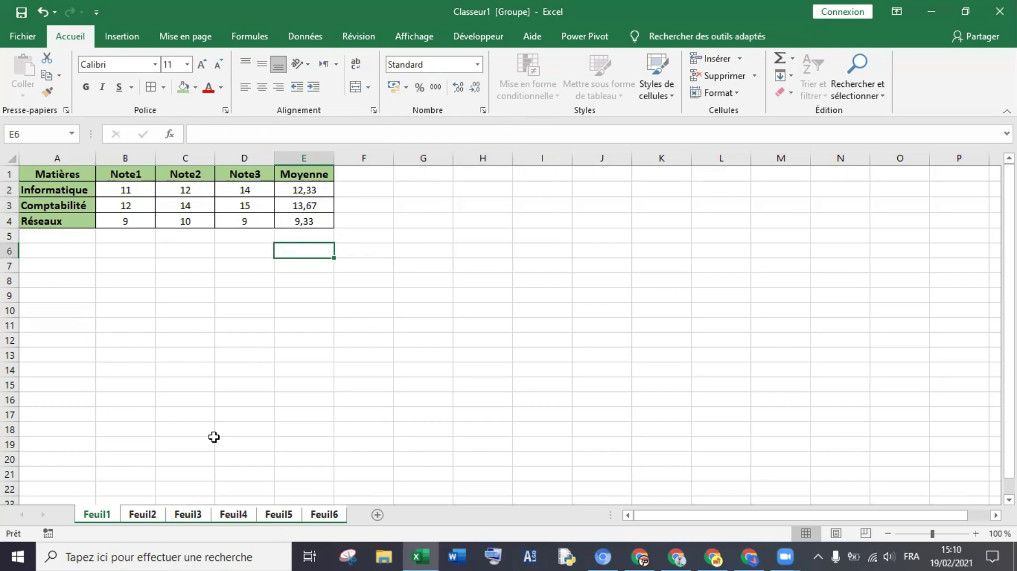
- Ungroup the sheets and check Feuil2 through Feuil6 and Feuil1, ending on Feuil2
{"action": "left_click", "coordinate": [150, 517]}
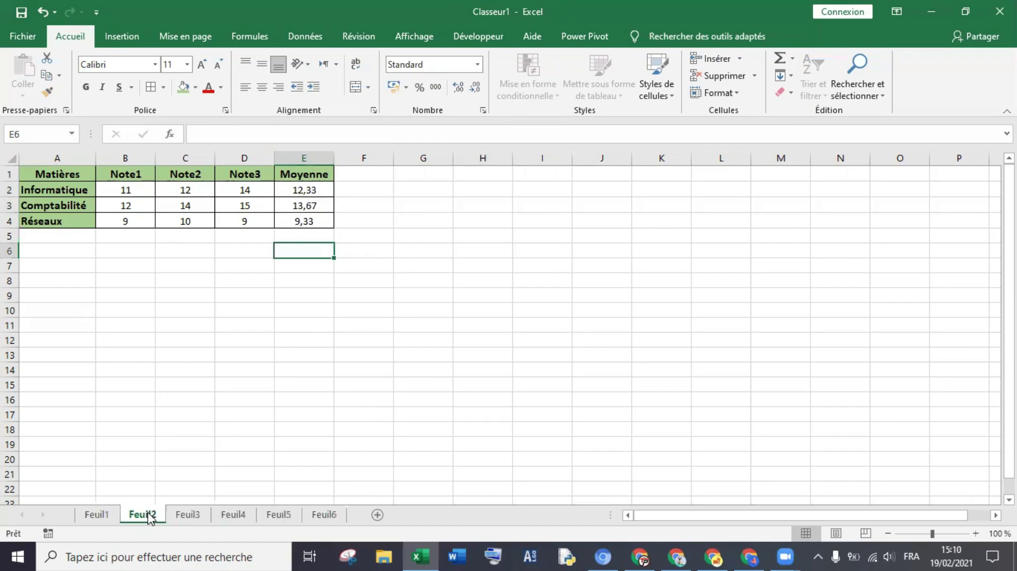
{"action": "left_click", "coordinate": [186, 517]}
{"action": "left_click", "coordinate": [234, 518]}
{"action": "left_click", "coordinate": [286, 518]}
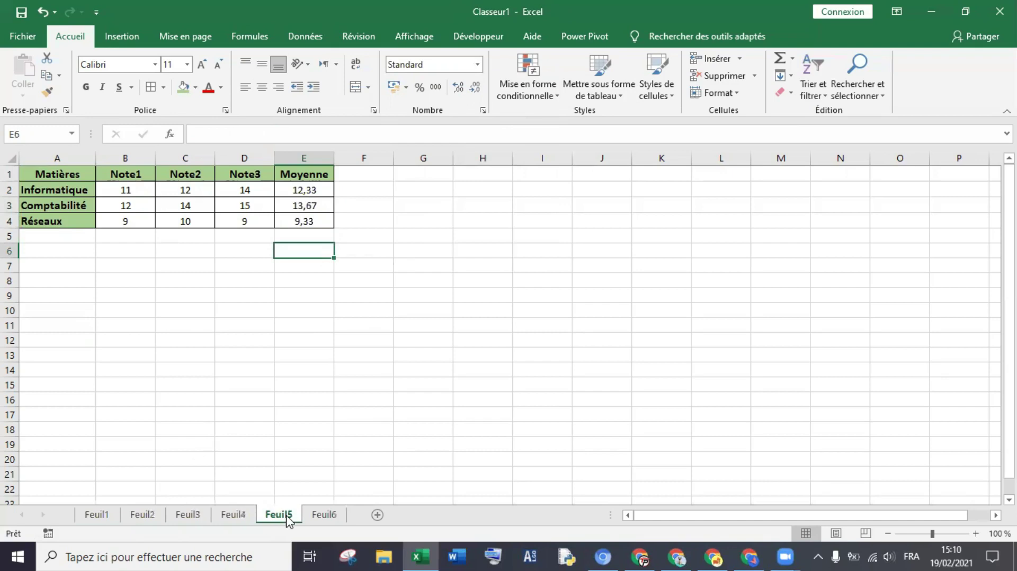
{"action": "key", "text": "ctrl+Page_Down"}
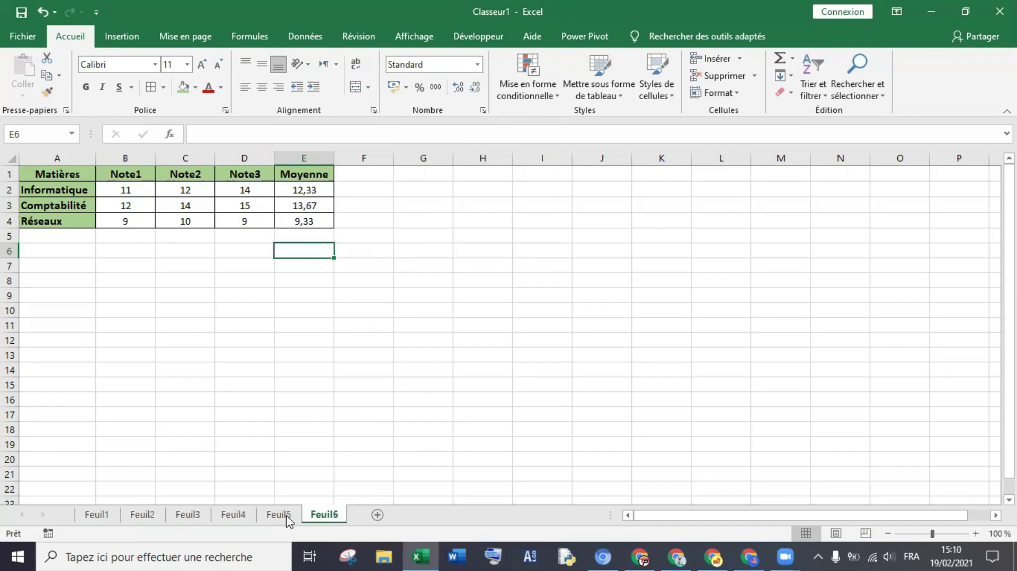
{"action": "left_click", "coordinate": [93, 518]}
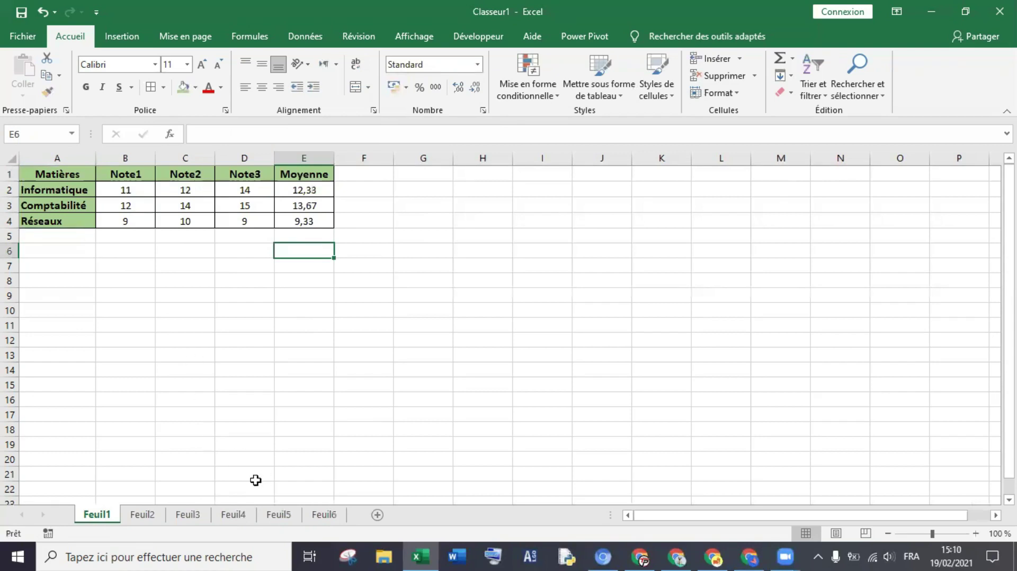
{"action": "left_click", "coordinate": [152, 518]}
{"action": "left_click", "coordinate": [131, 193]}
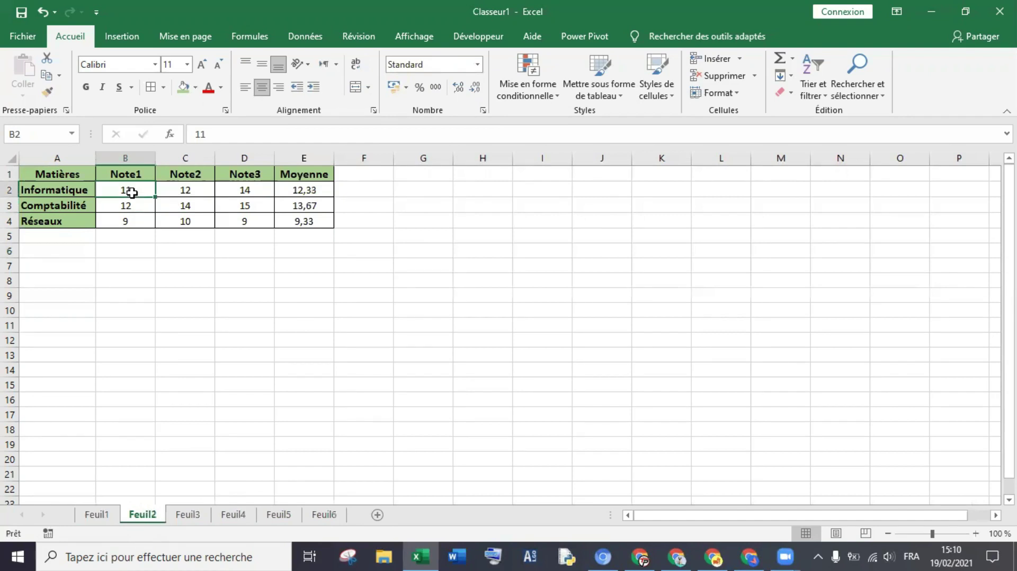
- On Feuil2, change B2 to 15 and D4 to 19
{"action": "type", "text": "15"}
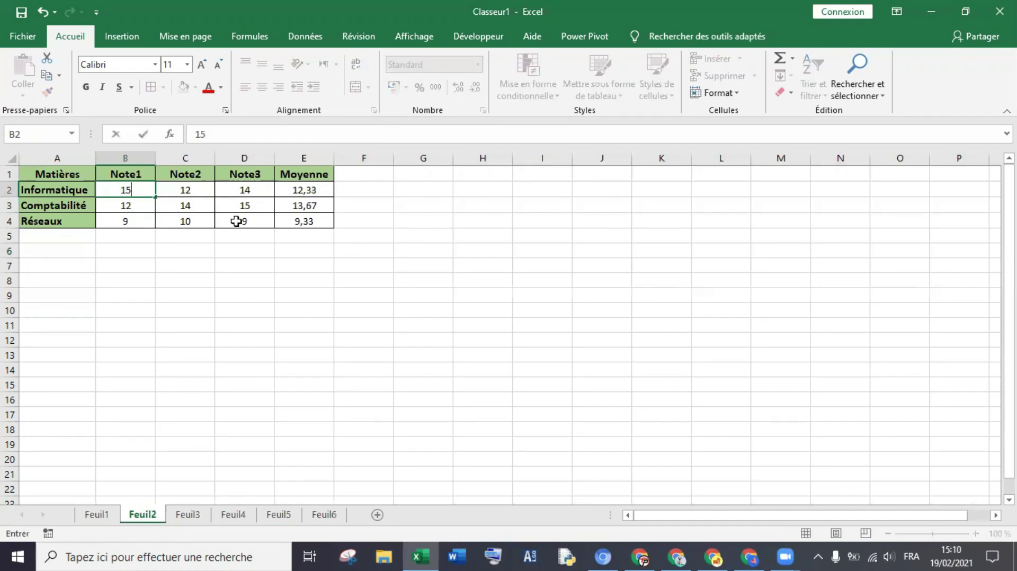
{"action": "left_click", "coordinate": [239, 221]}
{"action": "type", "text": "19"}
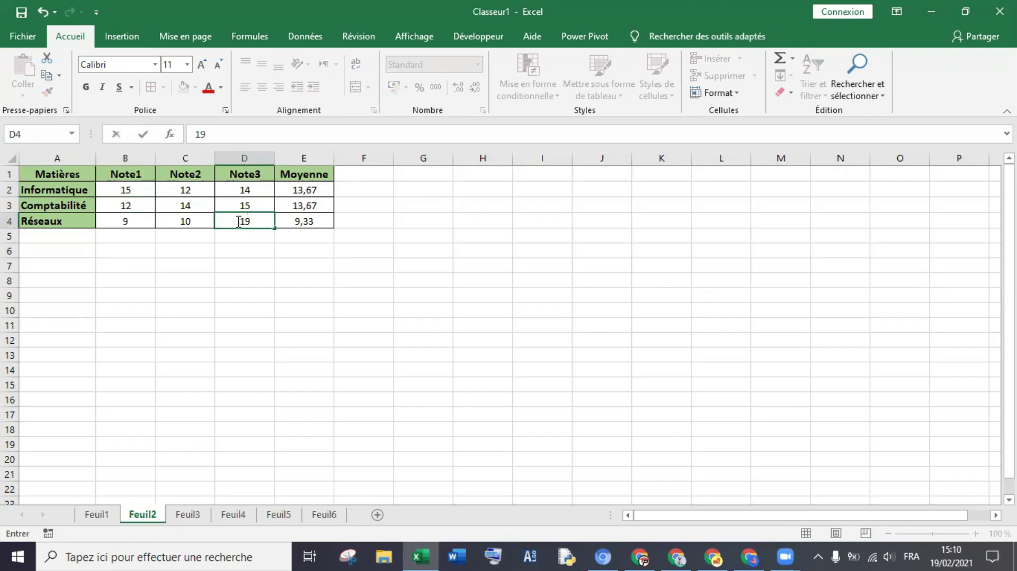
{"action": "key", "text": "Return"}
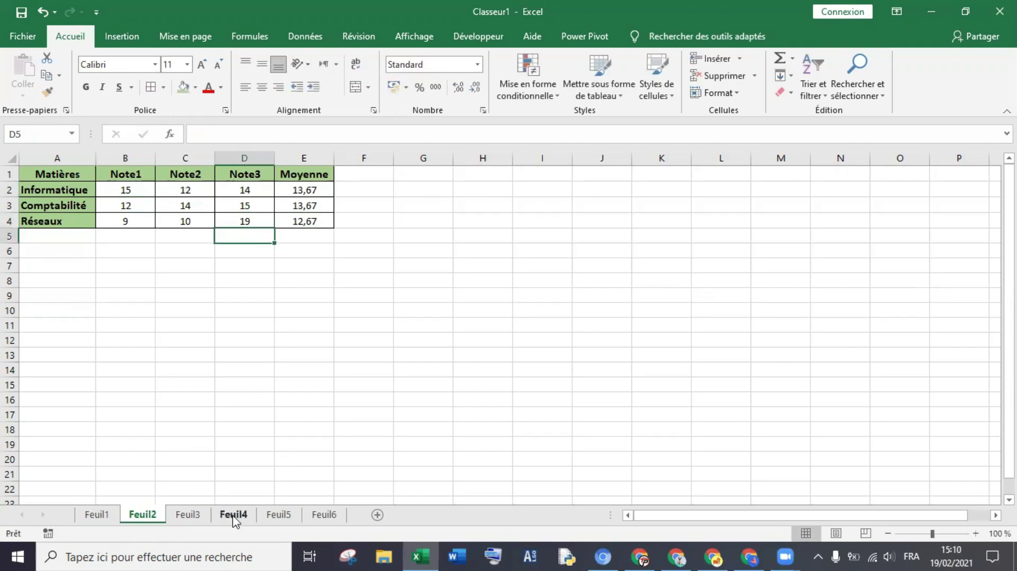
- On Feuil4, set D2 to 10, C3 to 8 and B4 to 11
{"action": "left_click", "coordinate": [234, 516]}
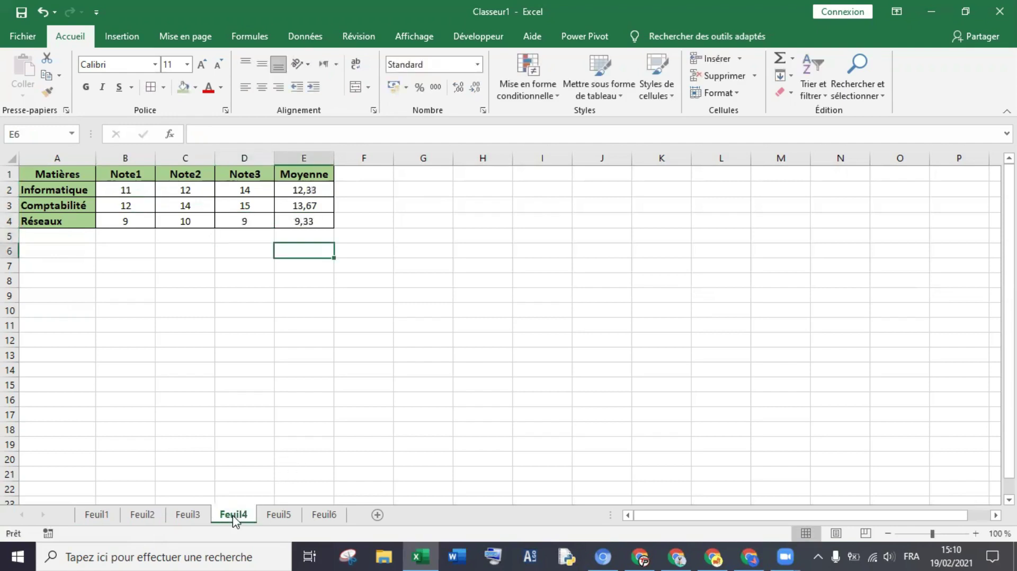
{"action": "left_click", "coordinate": [252, 186]}
{"action": "type", "text": "10"}
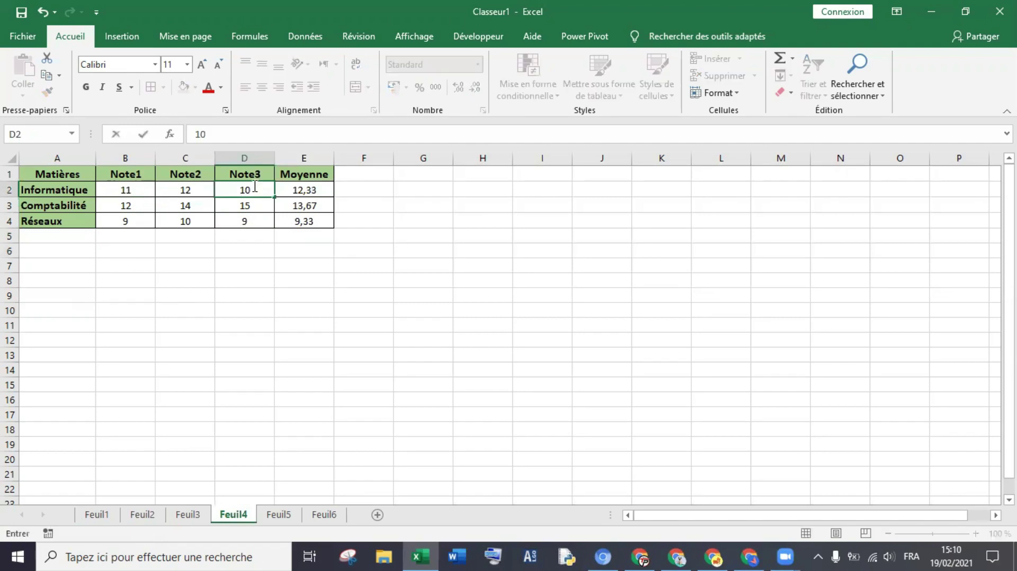
{"action": "left_click", "coordinate": [183, 207]}
{"action": "type", "text": "8"}
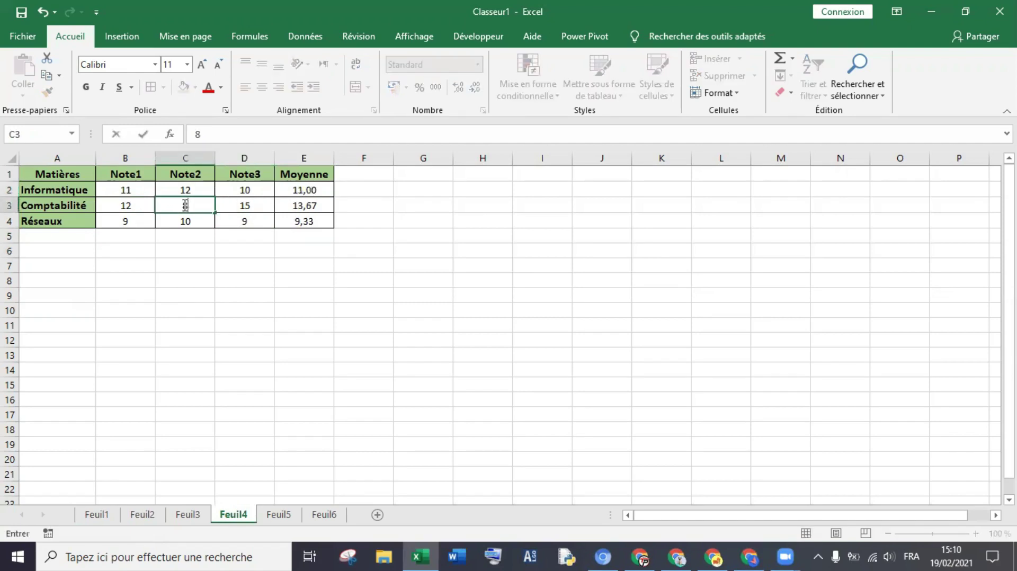
{"action": "left_click", "coordinate": [125, 222]}
{"action": "type", "text": "11"}
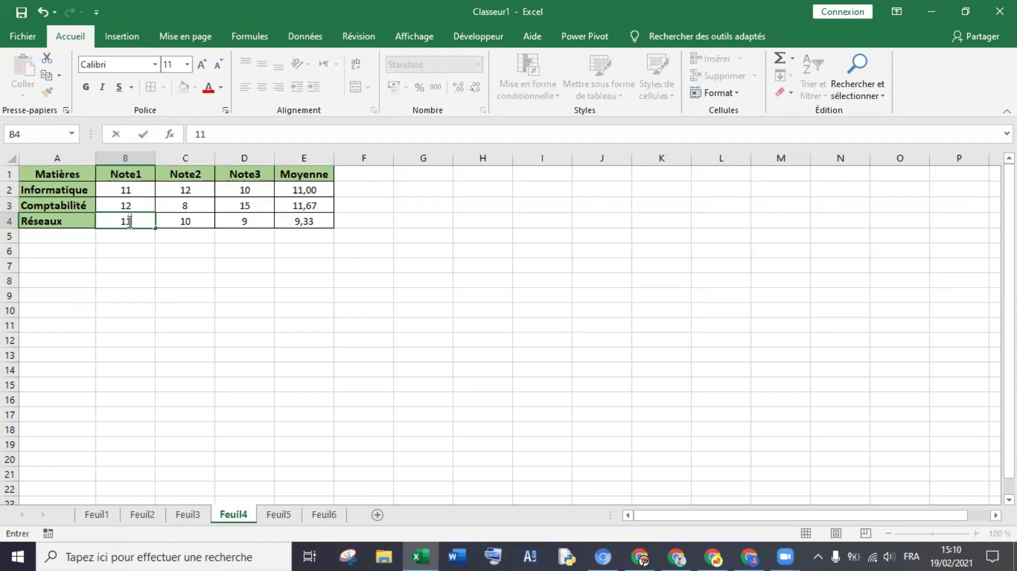
{"action": "key", "text": "Return"}
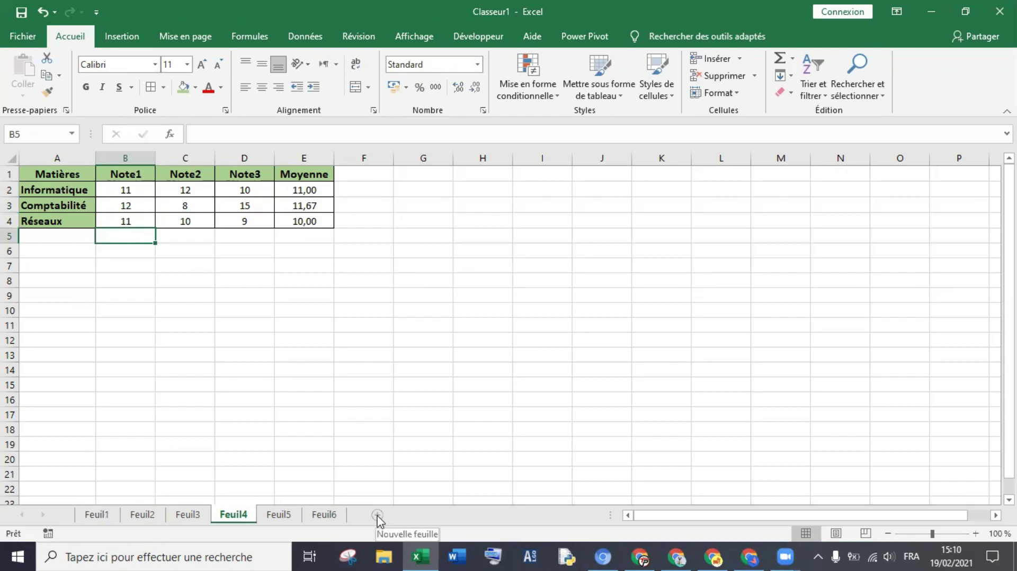
- Regroup every sheet with Sélectionner toutes les feuilles from the Feuil4 tab menu
{"action": "right_click", "coordinate": [241, 518]}
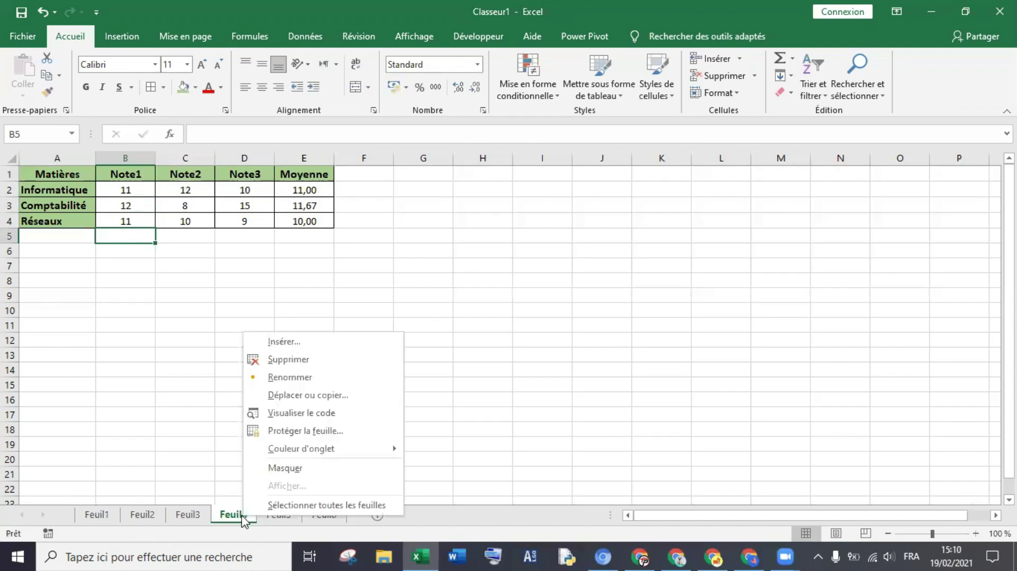
{"action": "left_click", "coordinate": [313, 503]}
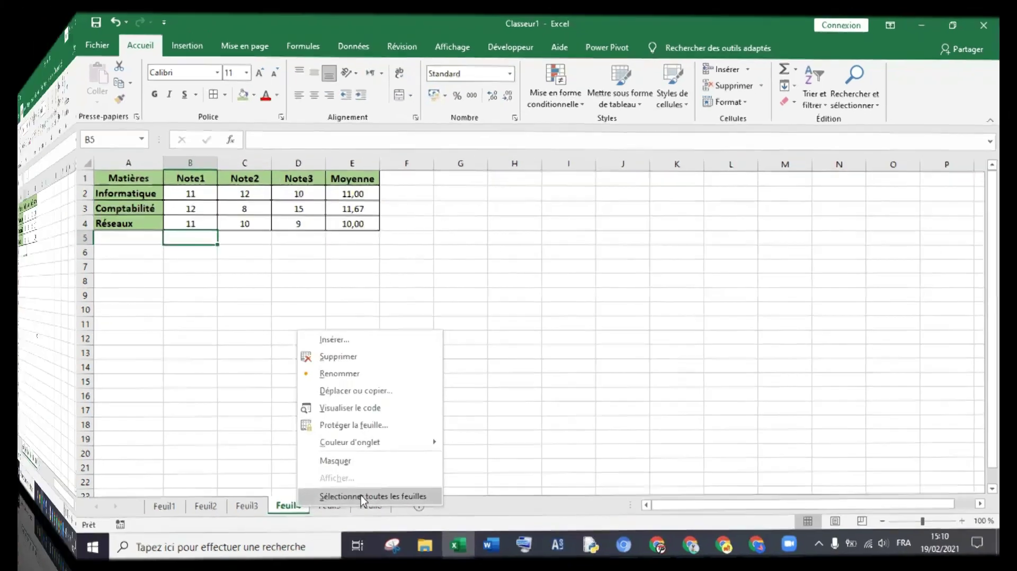